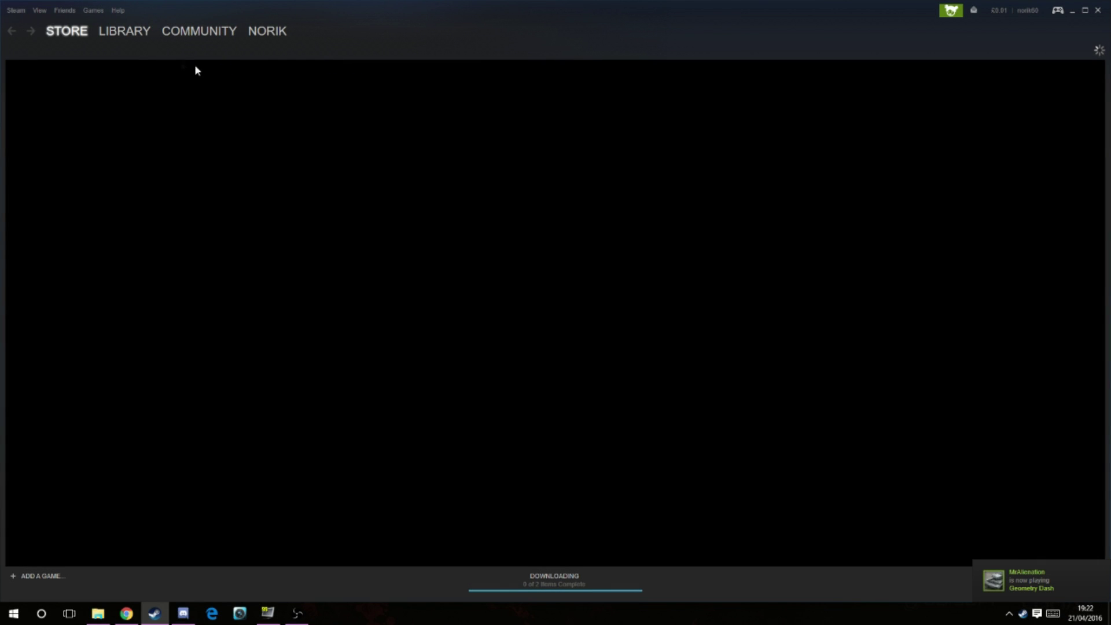
- Bring up The Elder Scrolls V: Skyrim's game page in the Steam library
{"action": "left_click", "coordinate": [124, 31]}
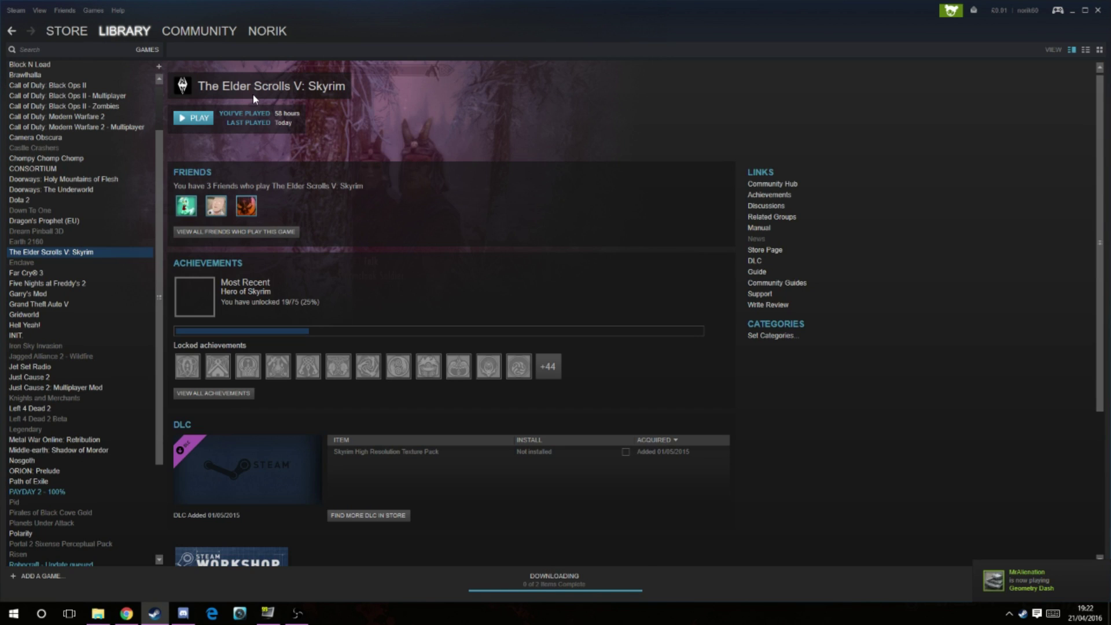